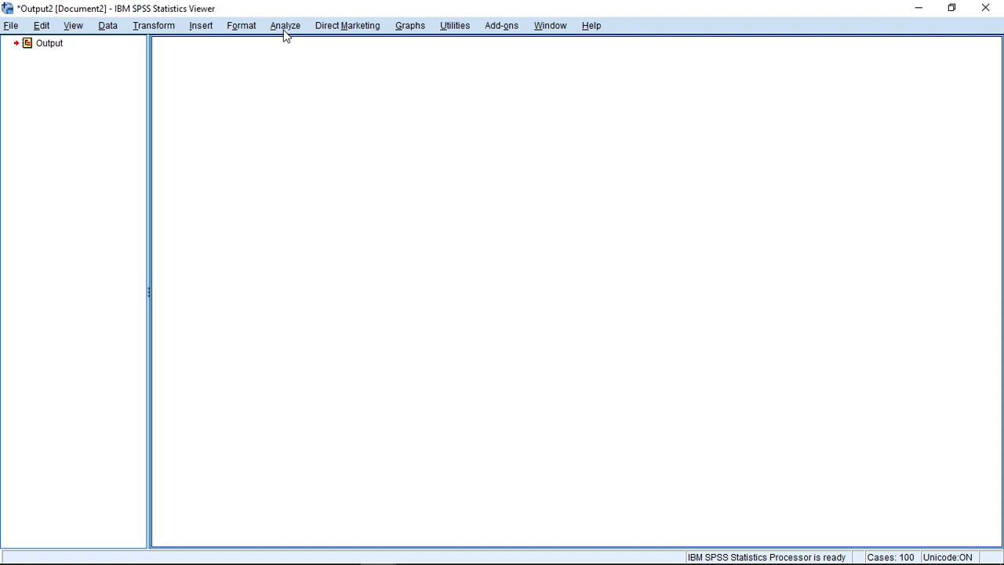
# - Start a Frequencies analysis of PATEPOKround with frequency tables turned off
pyautogui.click(283, 28)
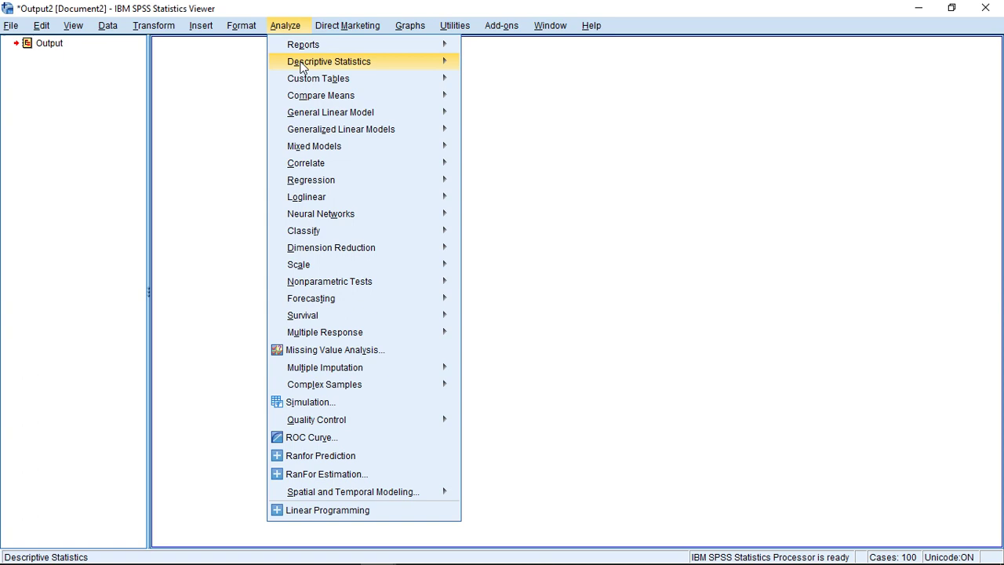
pyautogui.moveTo(302, 68)
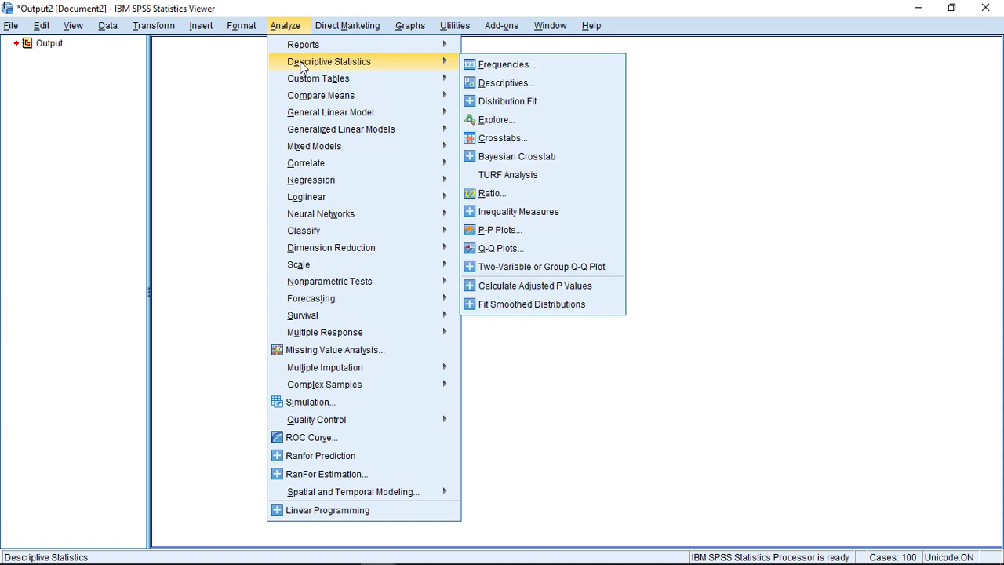
pyautogui.click(478, 66)
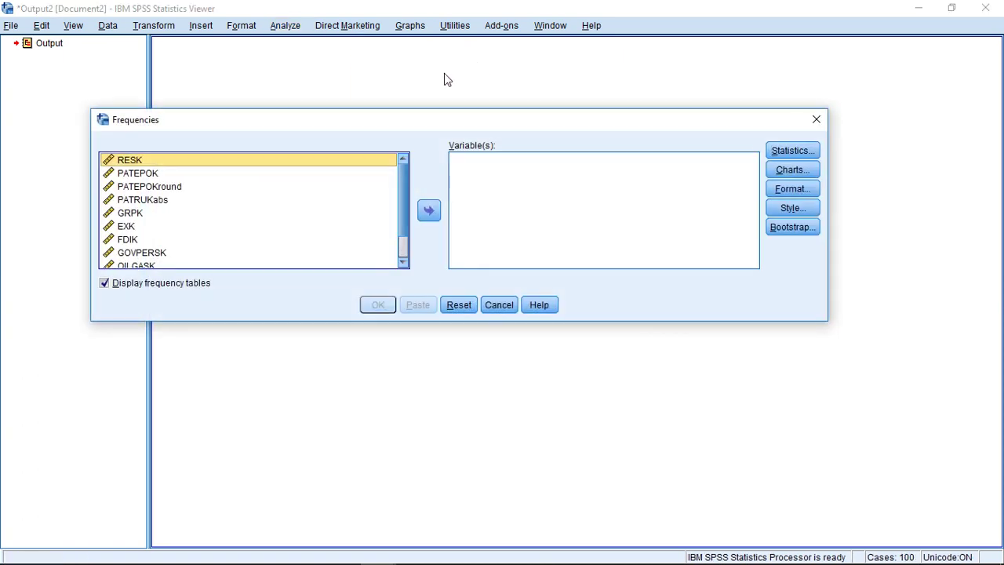
pyautogui.click(174, 188)
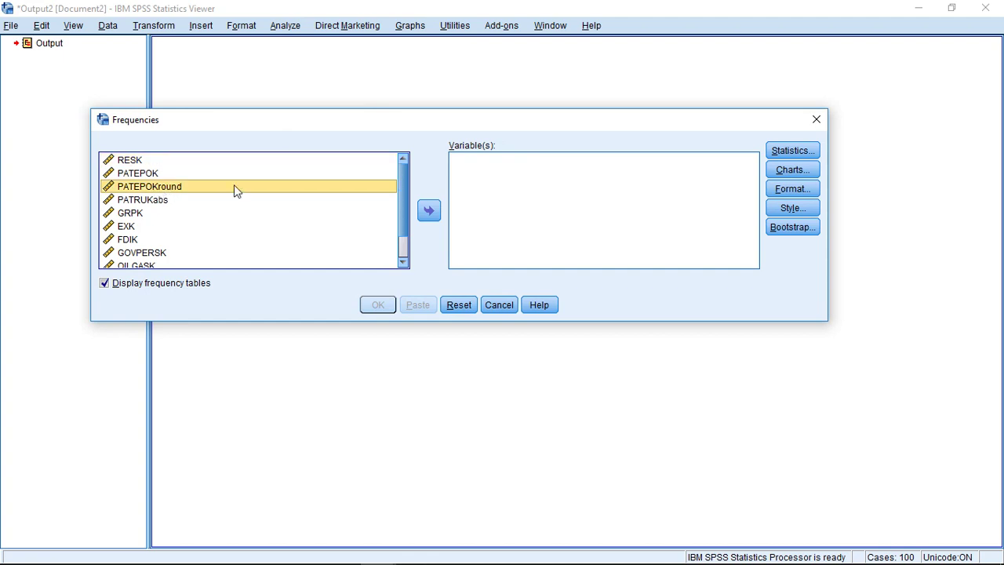
pyautogui.click(428, 214)
pyautogui.click(175, 282)
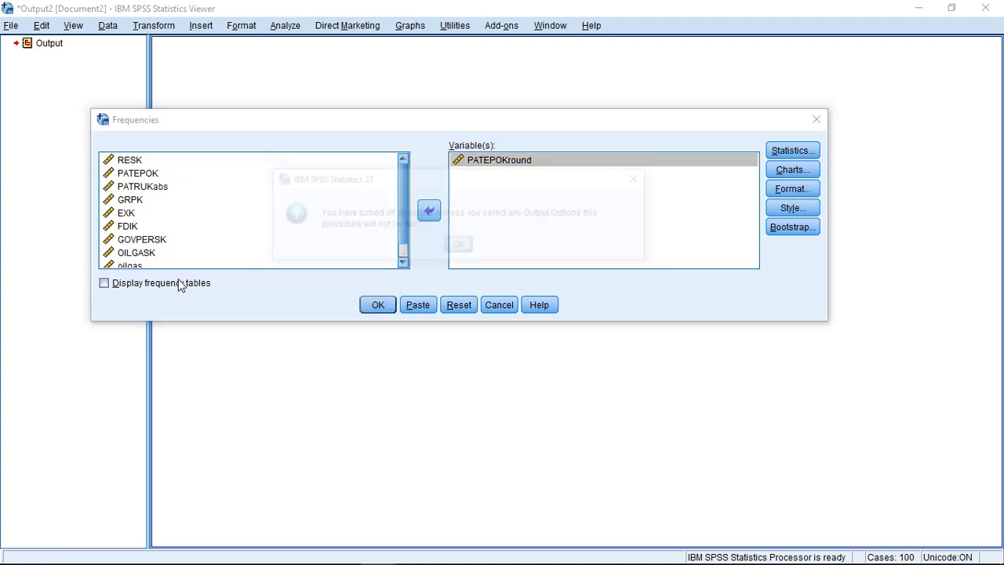
pyautogui.click(474, 248)
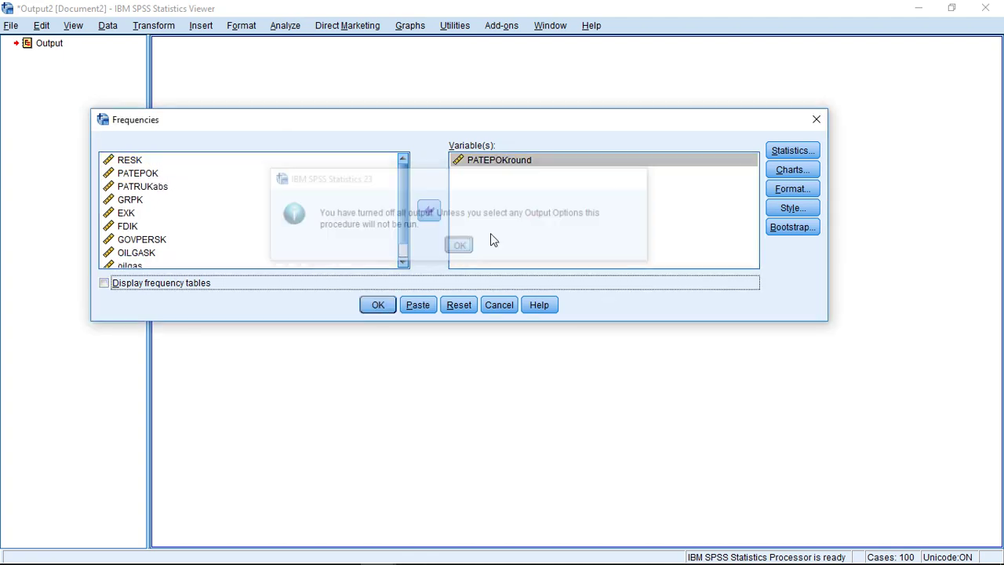
# - Request the mean and variance as the Frequencies statistics
pyautogui.click(792, 154)
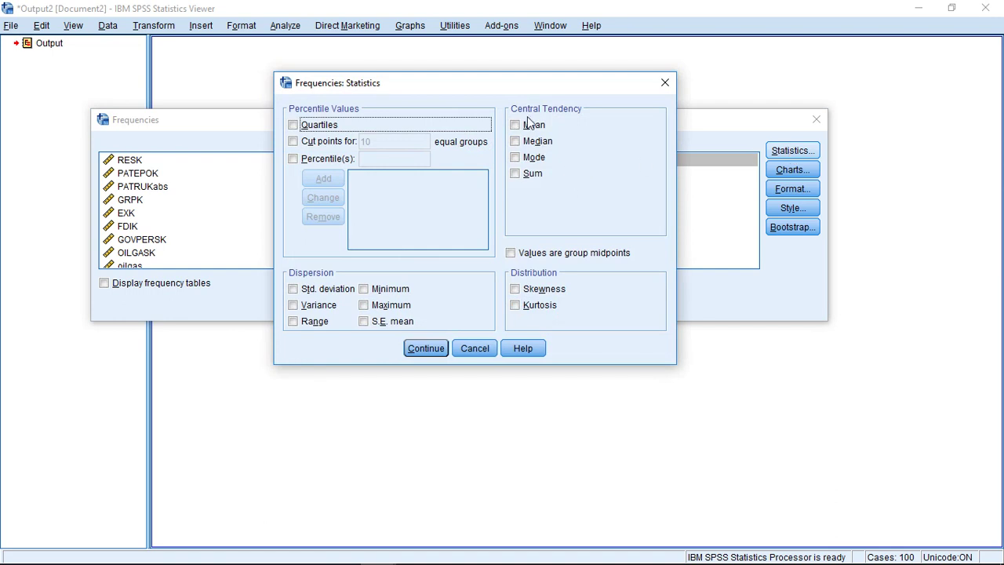
pyautogui.click(532, 127)
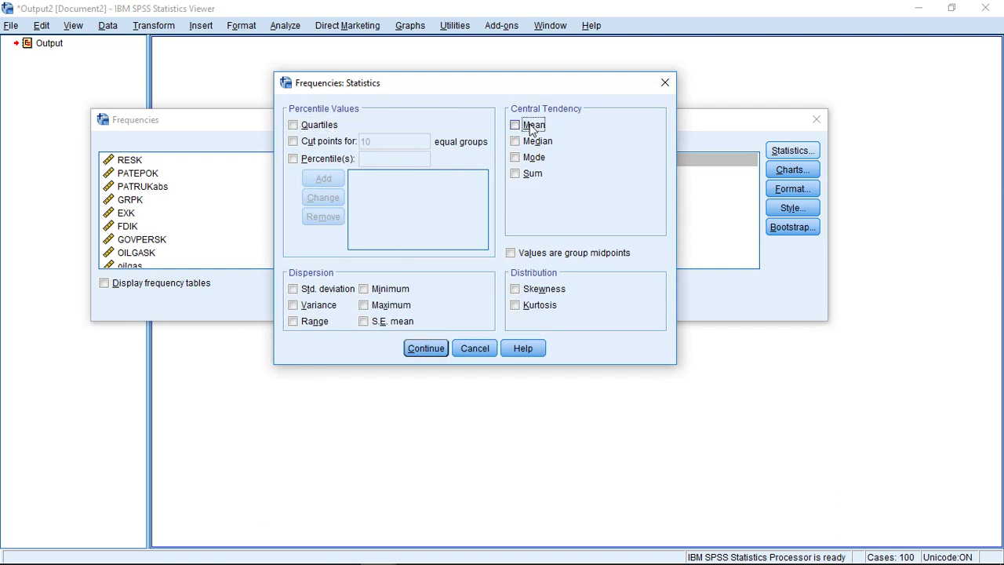
pyautogui.click(324, 309)
pyautogui.click(423, 348)
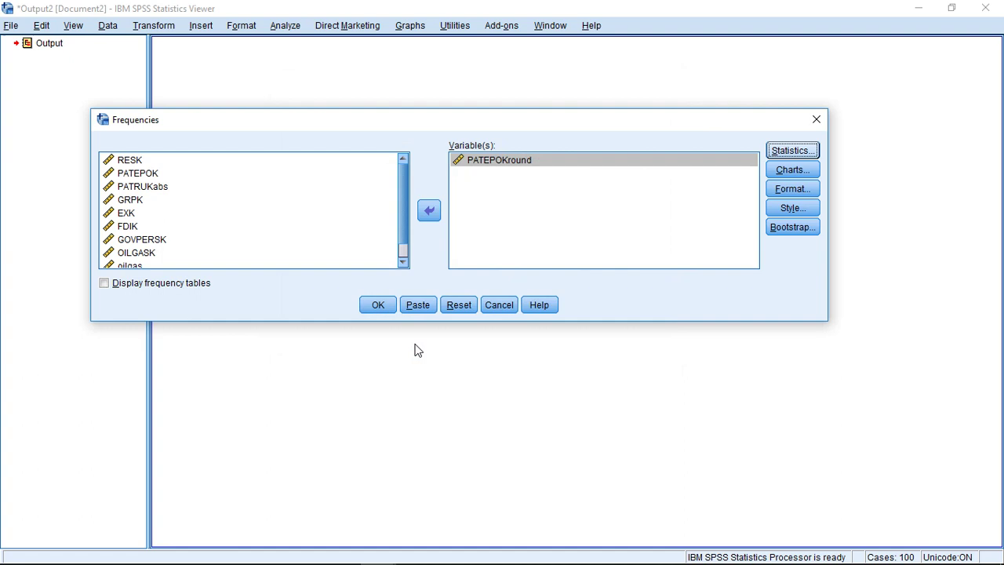
# - Run the Frequencies analysis to get PATEPOKround's N 800, mean 2,55 and variance 169,504
pyautogui.click(378, 305)
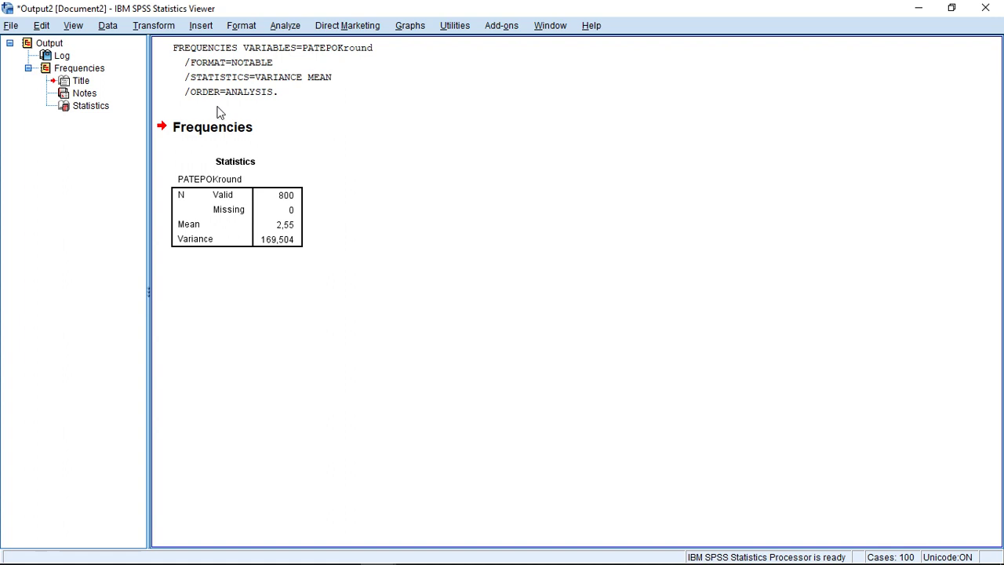
# - Open Generalized Linear Models > Zero-Inflated Count Models and move the dialog further left
pyautogui.click(292, 27)
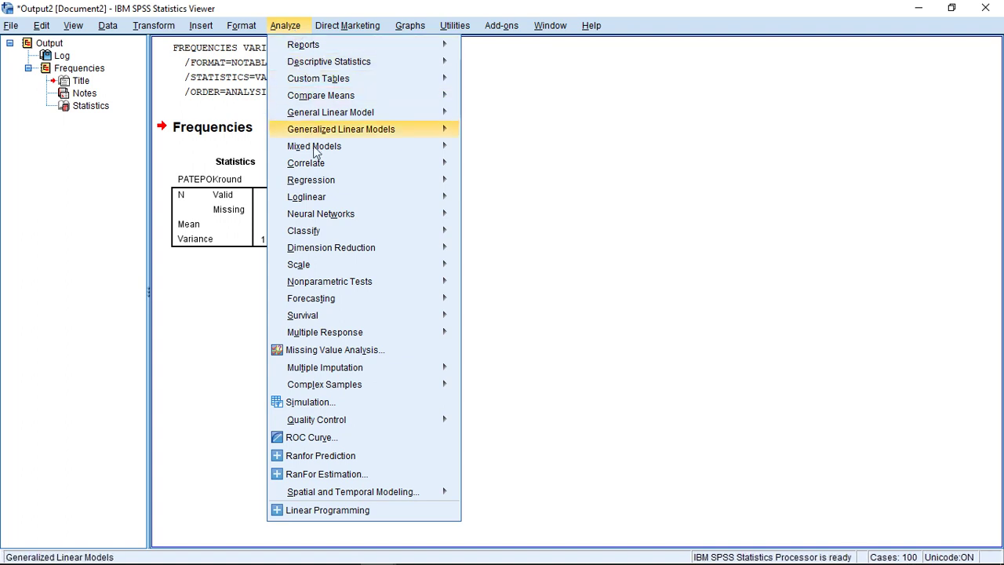
pyautogui.moveTo(316, 182)
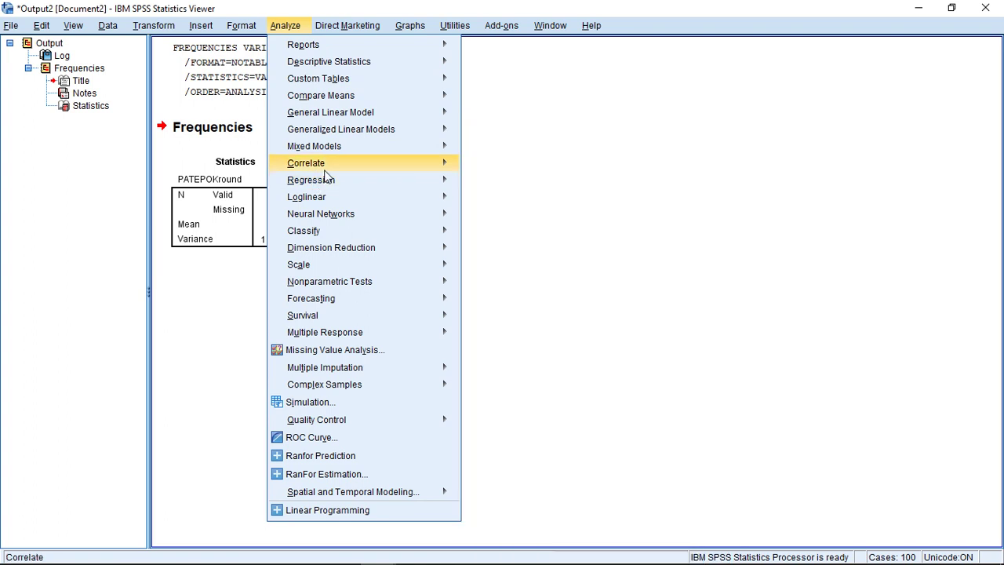
pyautogui.moveTo(328, 133)
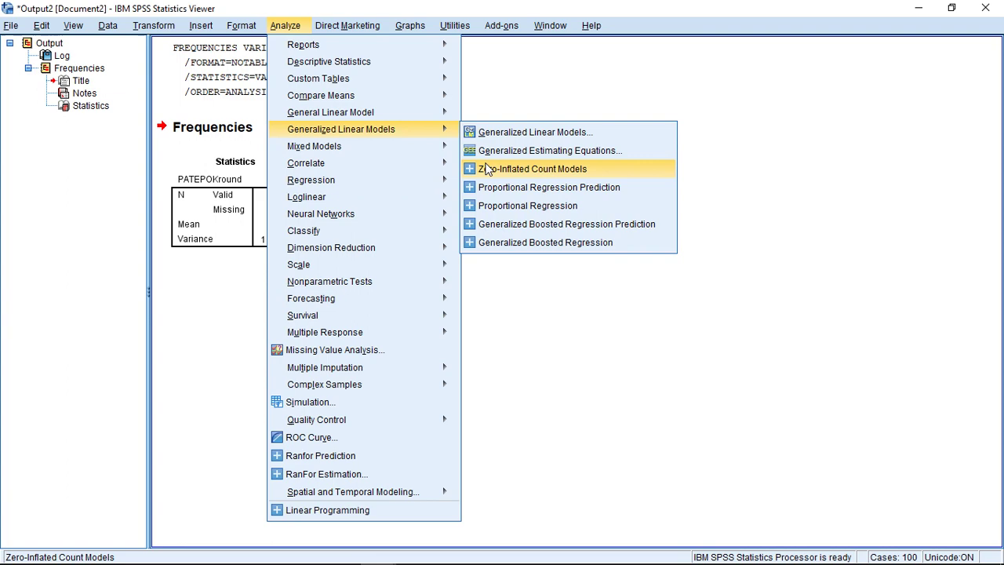
pyautogui.click(536, 169)
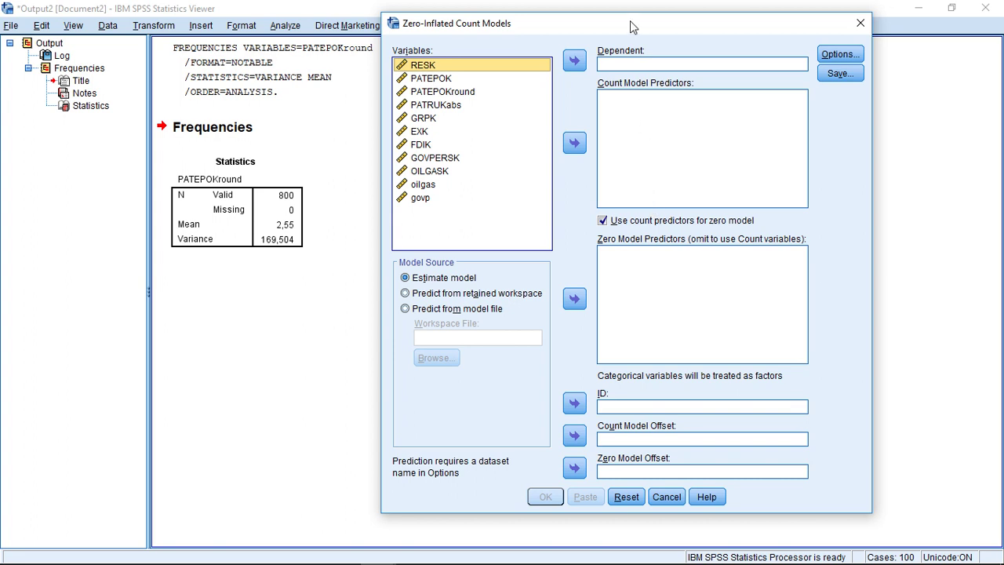
pyautogui.moveTo(630, 28); pyautogui.dragTo(499, 34)
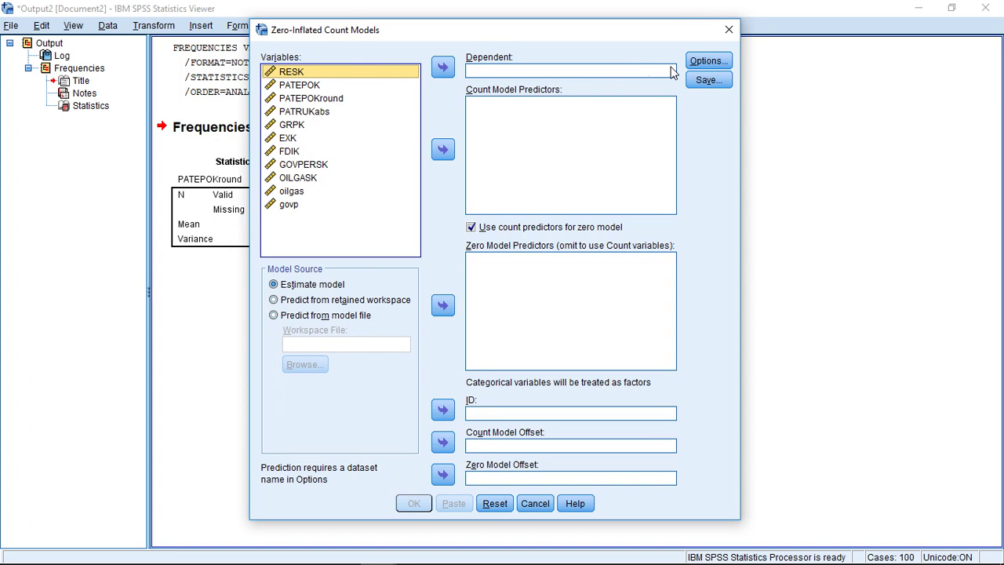
# - Change the count model distribution from Poisson to Negative Binomial in the model options
pyautogui.click(691, 67)
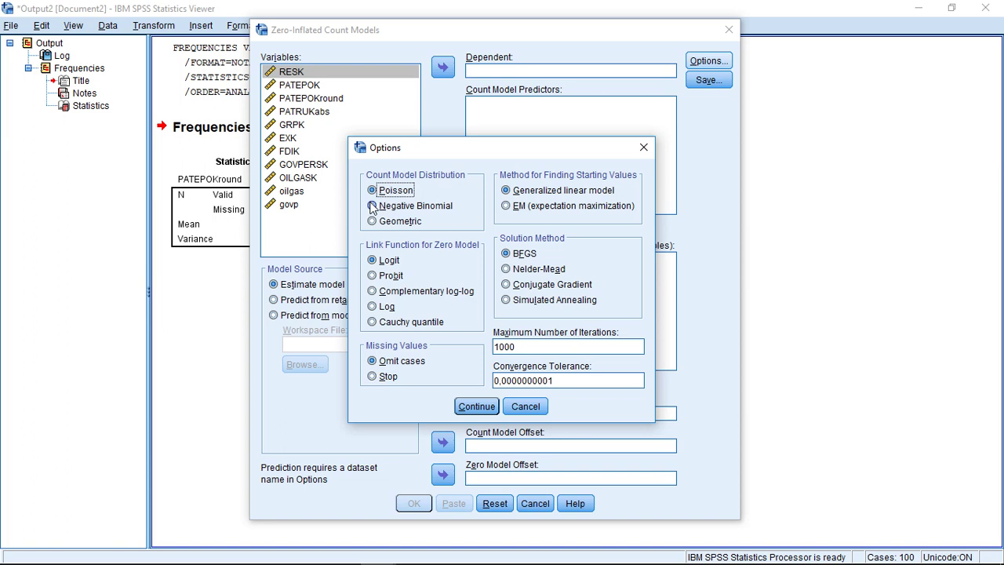
pyautogui.click(374, 206)
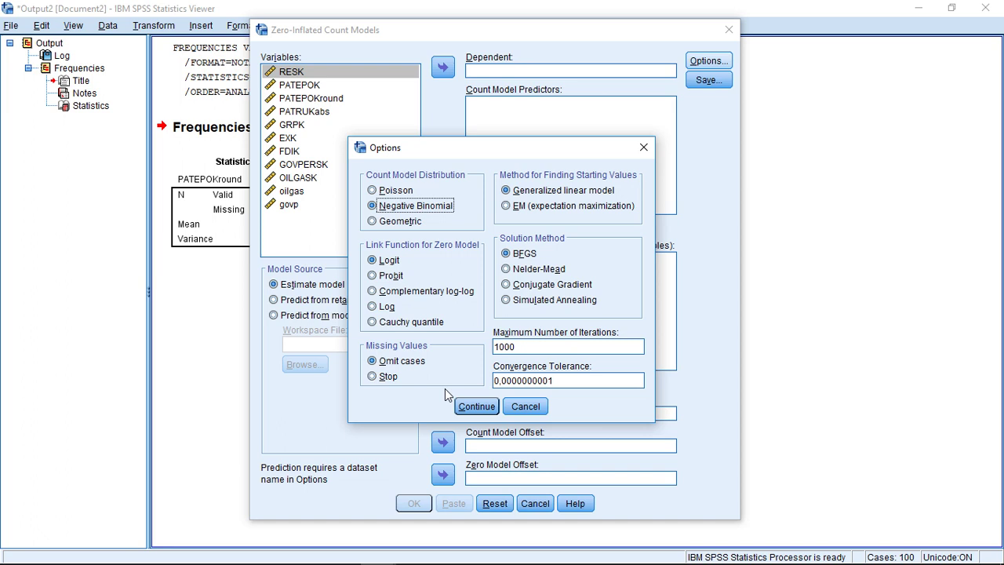
# - Make PATEPOKround the dependent, with RESK and oilgas as count model predictors
pyautogui.click(463, 405)
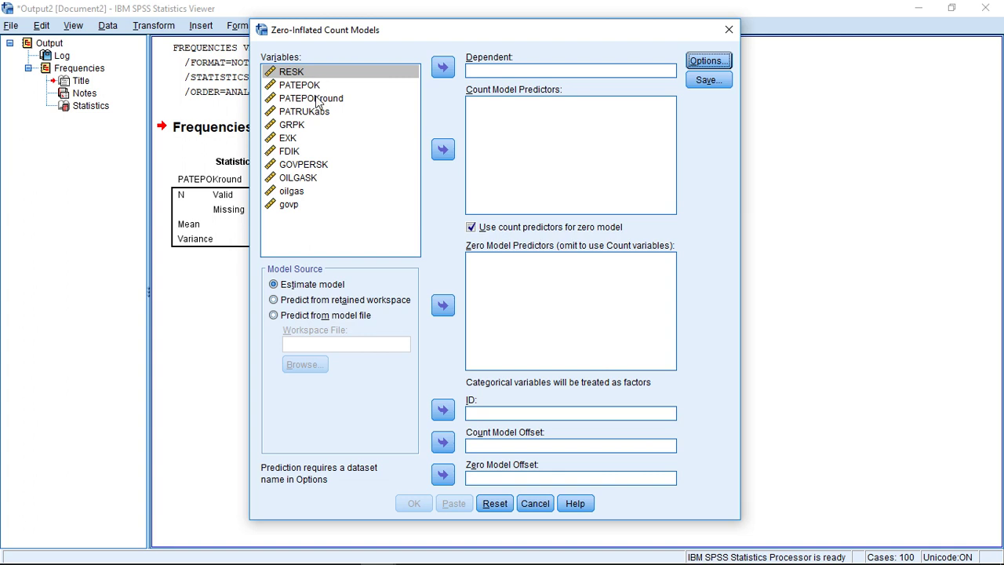
pyautogui.click(318, 100)
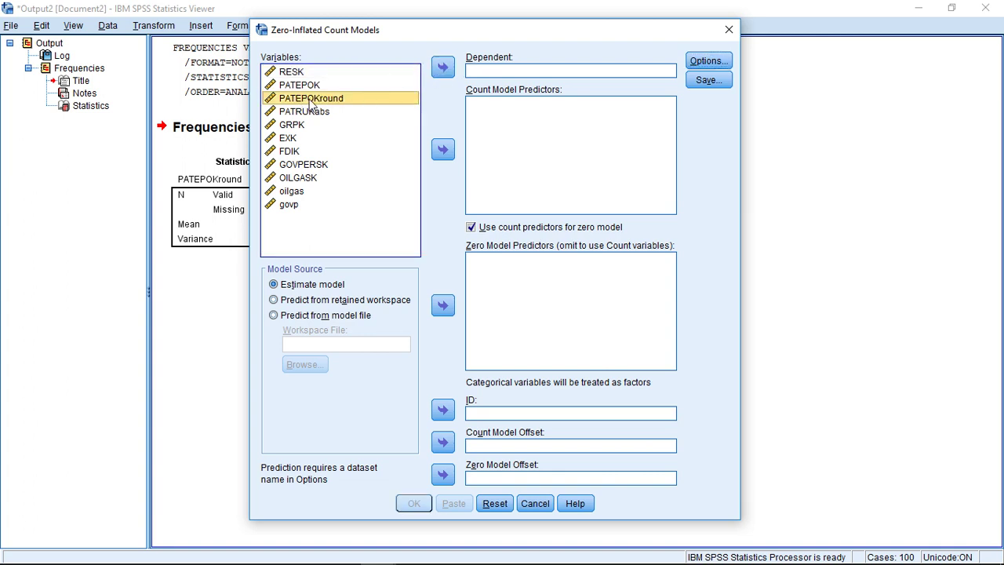
pyautogui.click(443, 70)
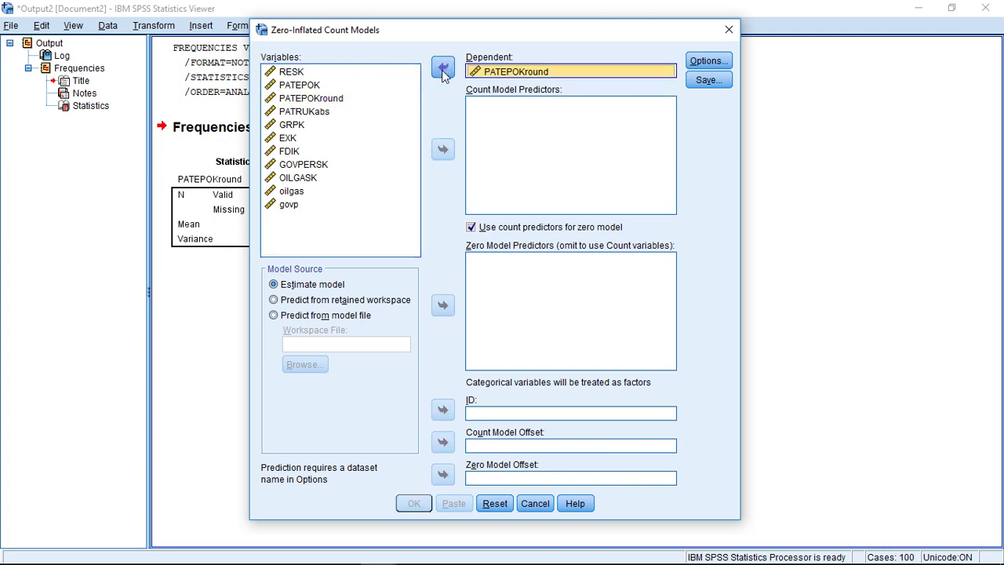
pyautogui.click(304, 73)
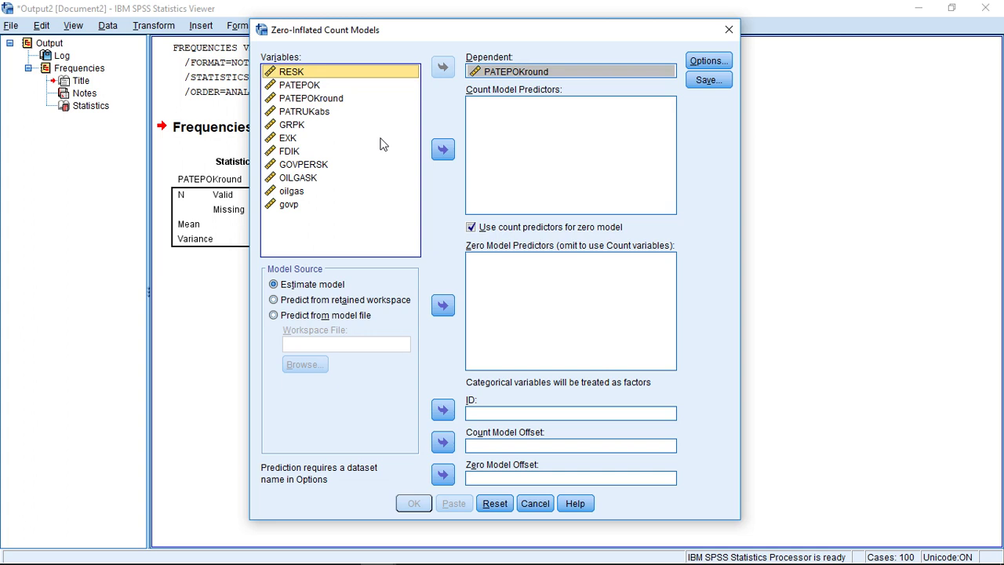
pyautogui.click(442, 150)
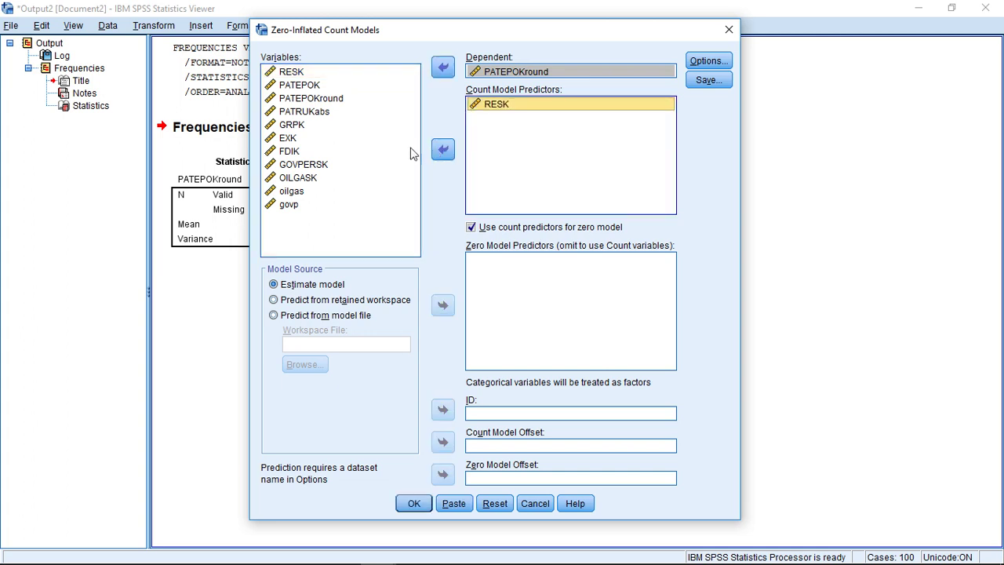
pyautogui.click(291, 191)
pyautogui.click(436, 160)
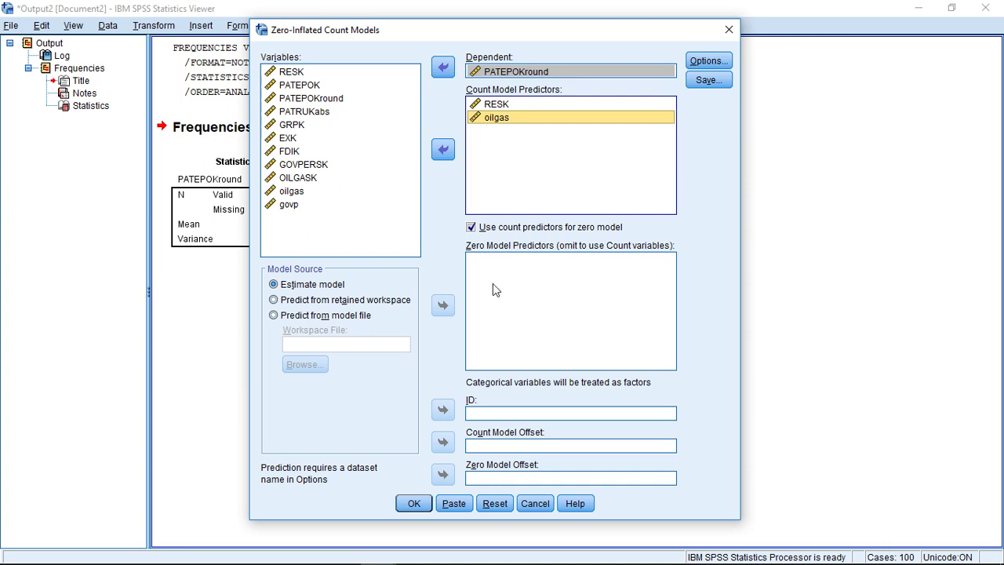
# - Uncheck 'Use count predictors for zero model' so the zero model gets its own predictors
pyautogui.click(480, 229)
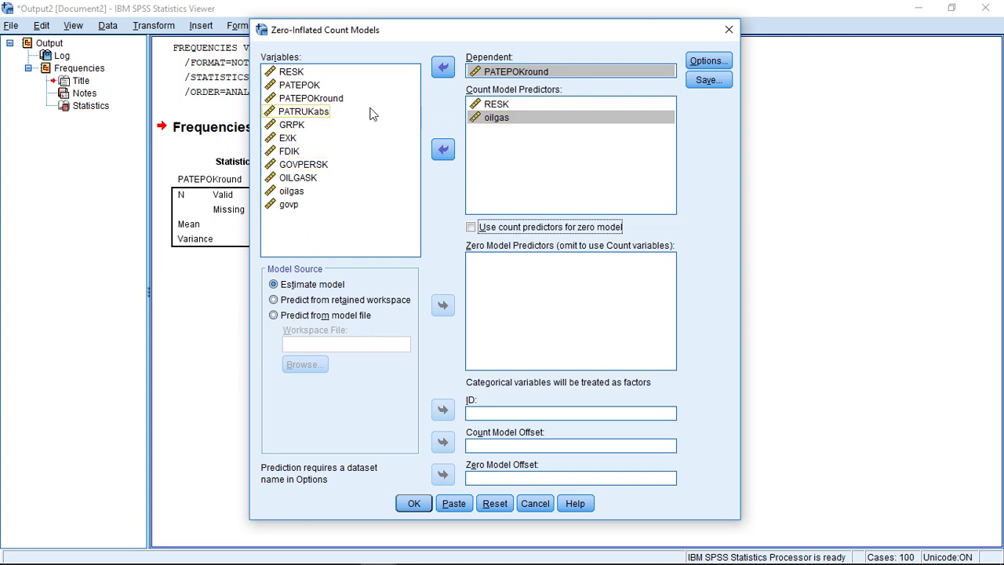
# - Add RESK, oilgas and govp as zero model predictors and run the model
pyautogui.click(306, 75)
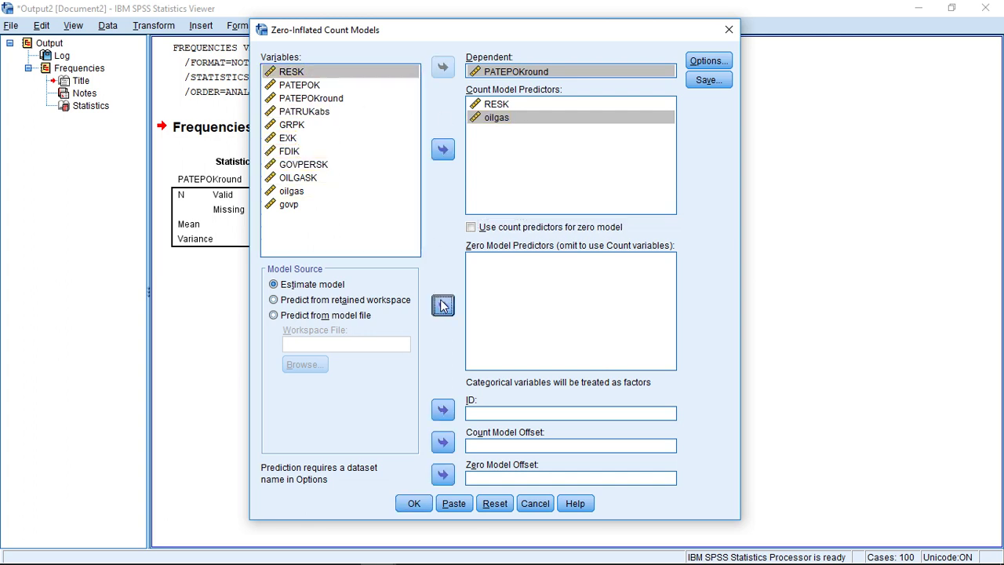
pyautogui.click(443, 306)
pyautogui.click(294, 191)
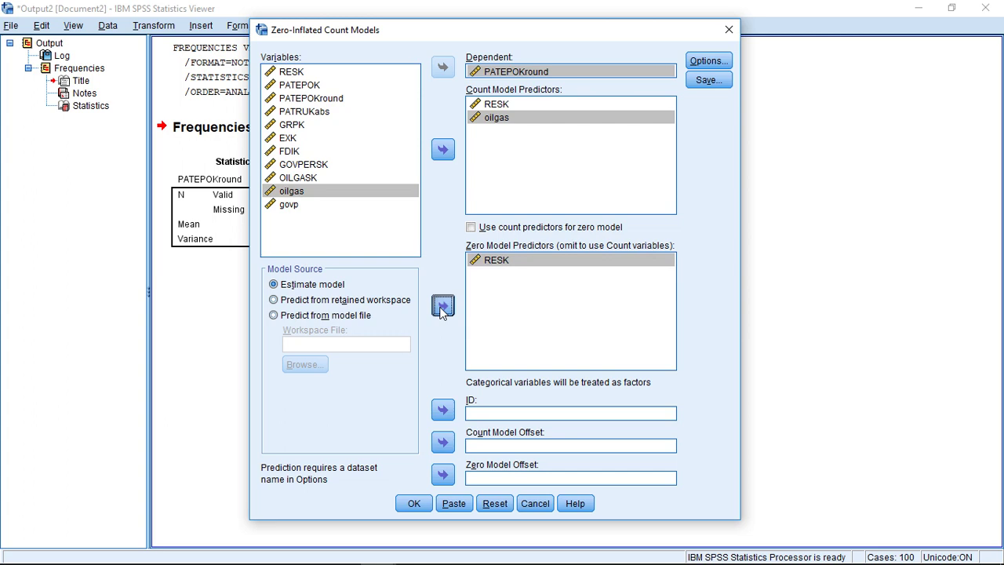
pyautogui.click(442, 307)
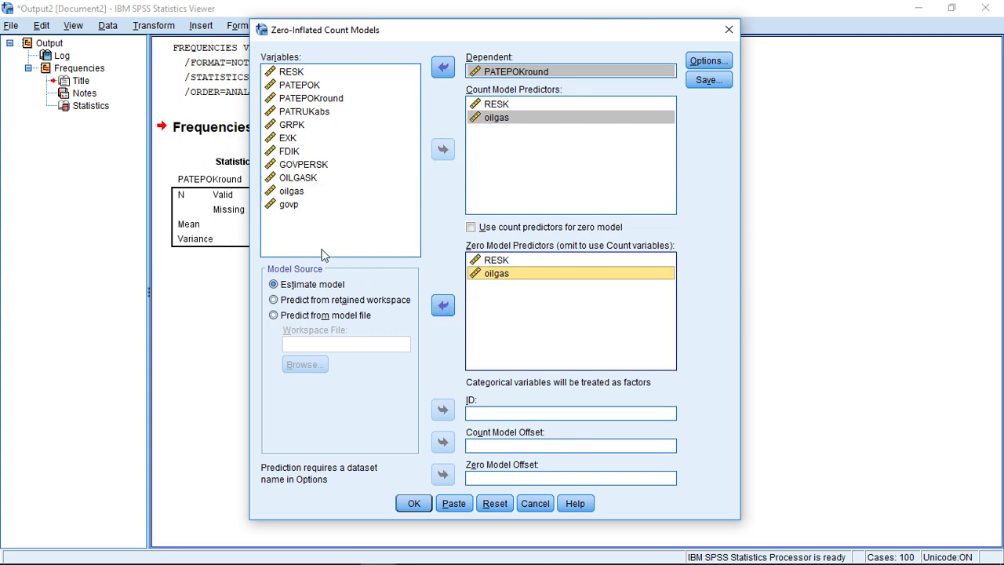
pyautogui.click(288, 204)
pyautogui.click(443, 306)
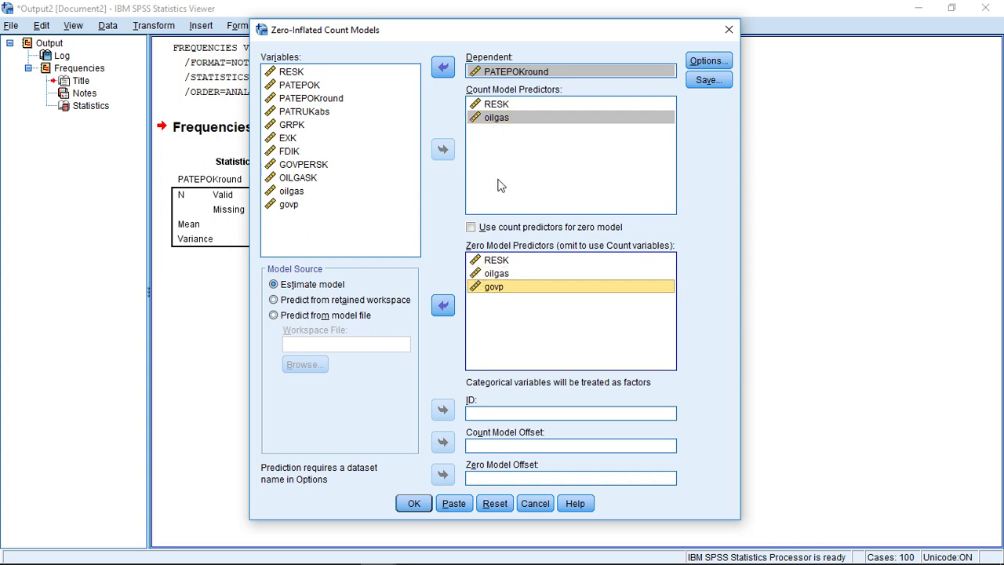
pyautogui.click(492, 235)
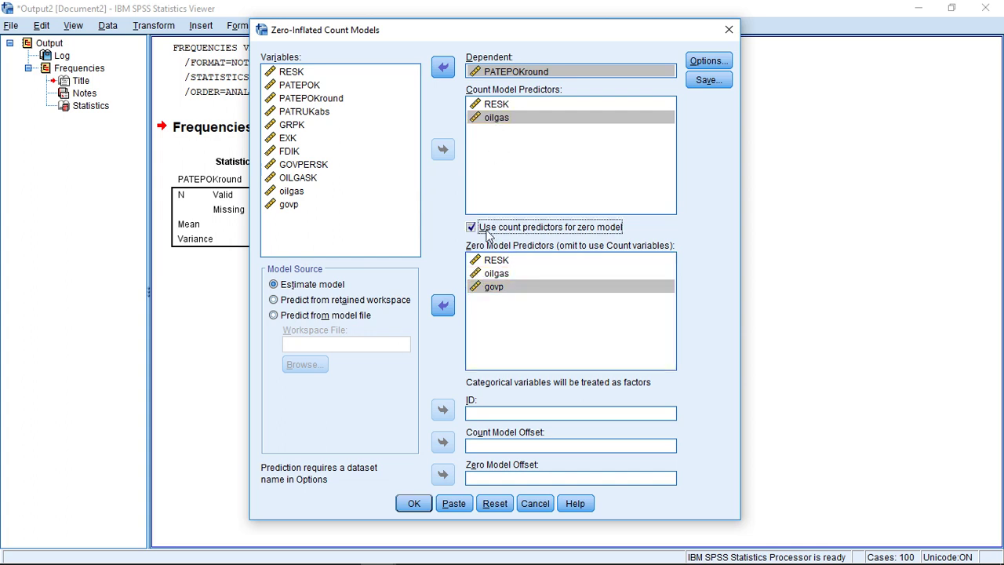
pyautogui.click(499, 308)
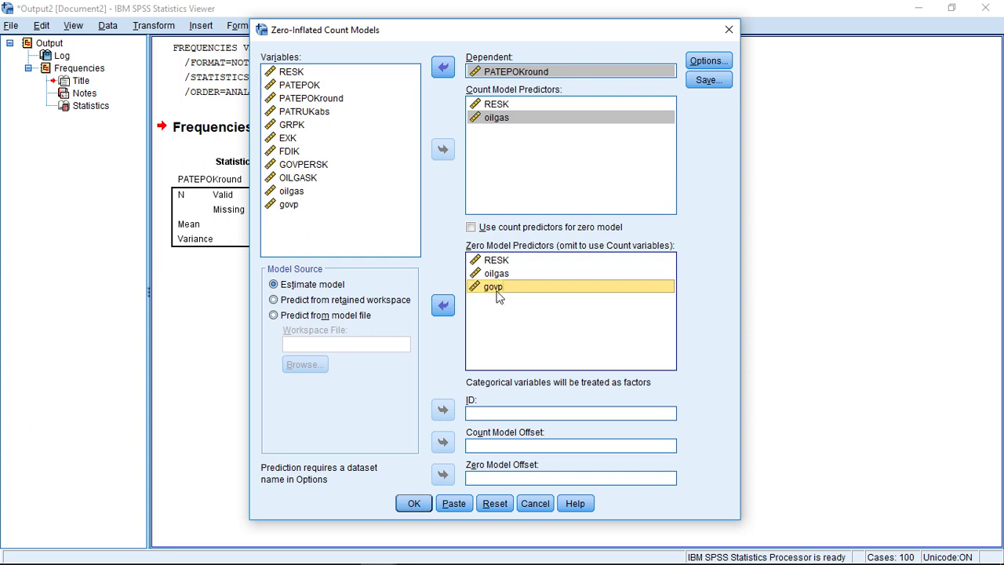
pyautogui.click(413, 503)
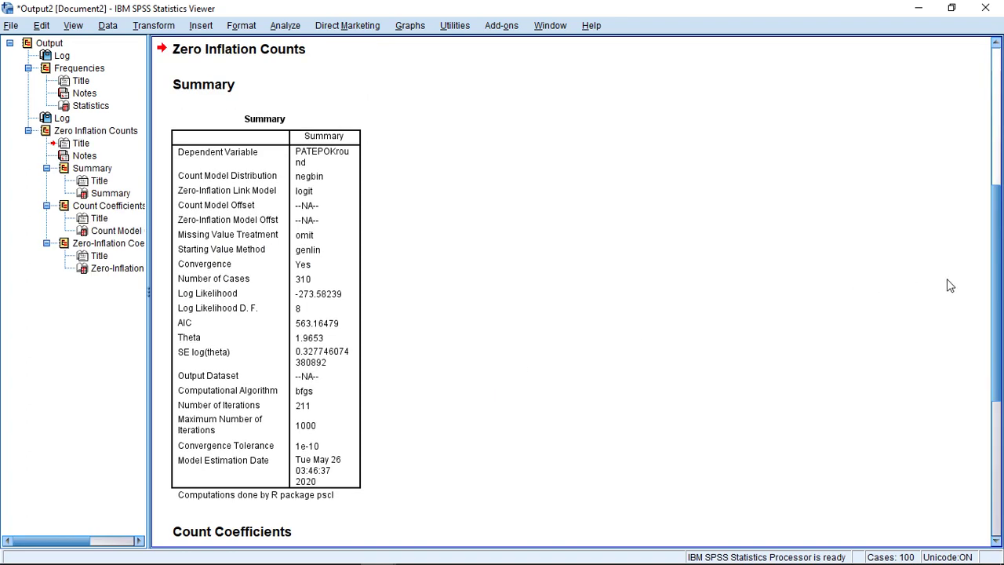
# - Scroll the Viewer down to the count and zero-inflation coefficient tables
pyautogui.moveTo(996, 283); pyautogui.dragTo(1001, 421)
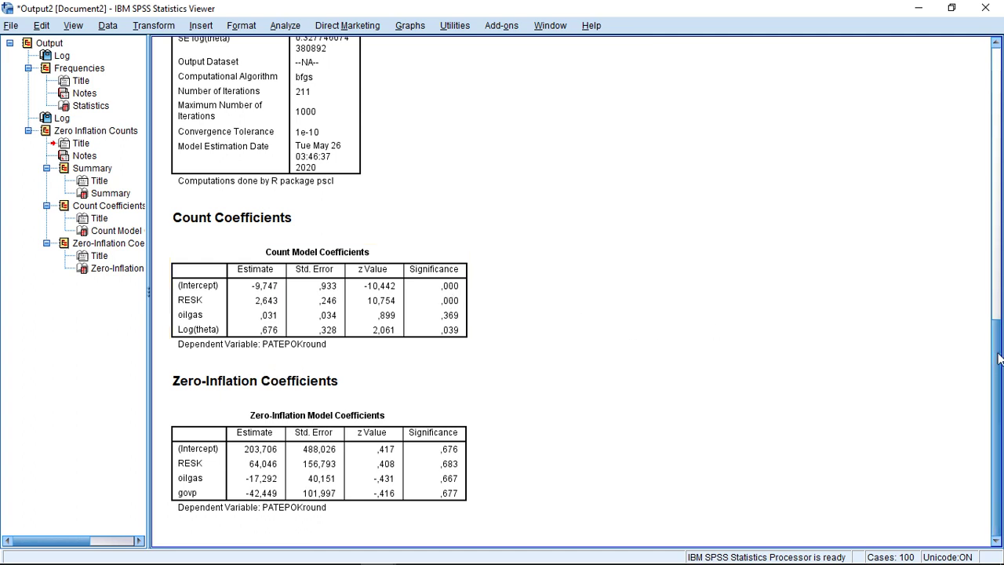
# - Scroll the output and select the Count Model Coefficients table
pyautogui.moveTo(998, 361); pyautogui.dragTo(952, 358)
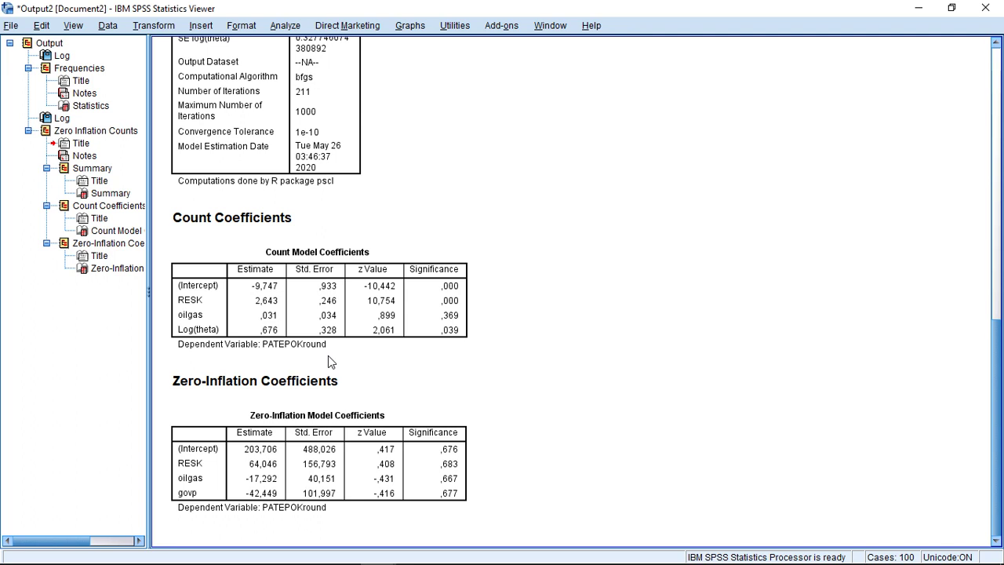
pyautogui.click(328, 356)
pyautogui.click(399, 365)
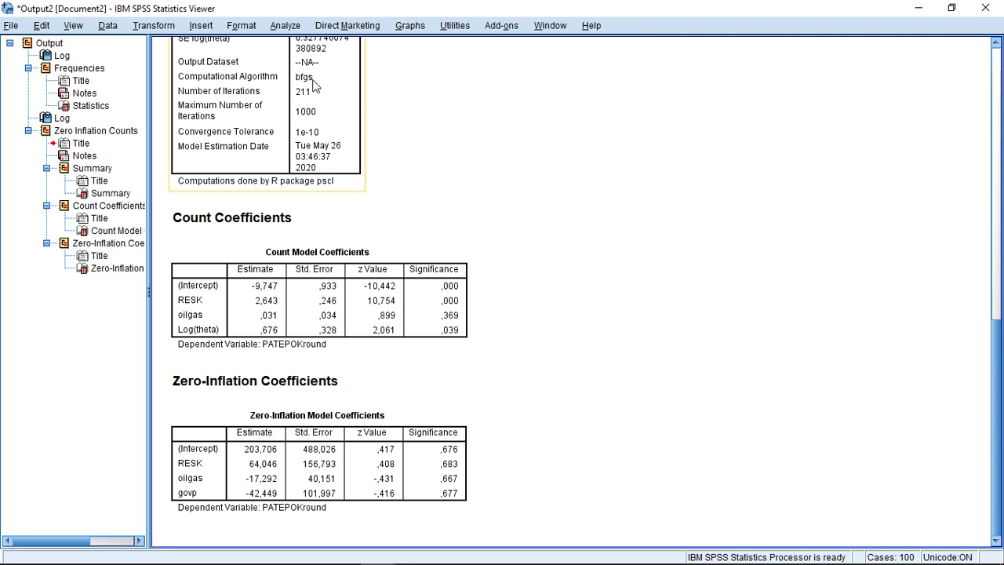
# - Browse Analyze > Generalized Linear Models to Zero-Inflated Count Models, then close the menu unused
pyautogui.click(270, 26)
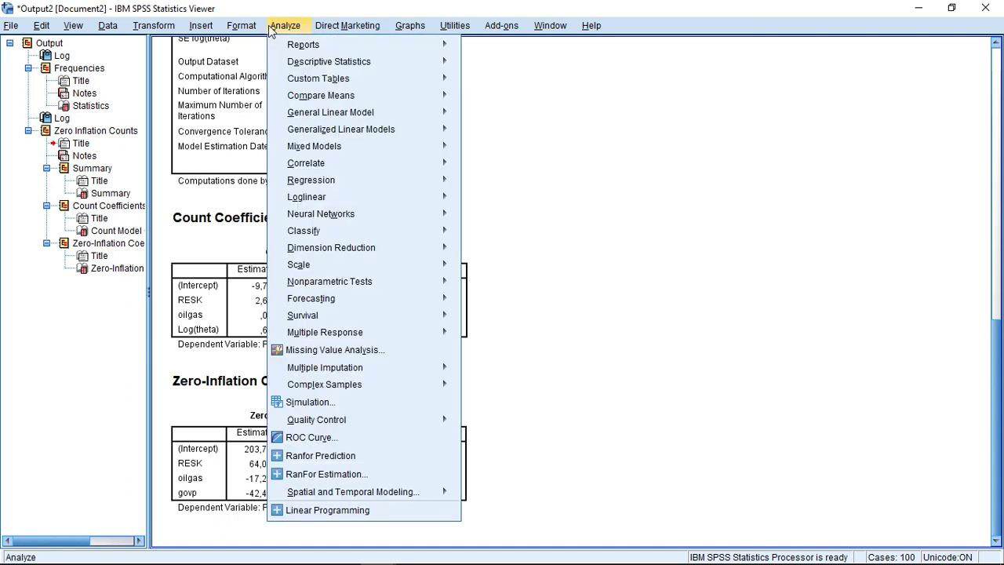
pyautogui.moveTo(311, 112)
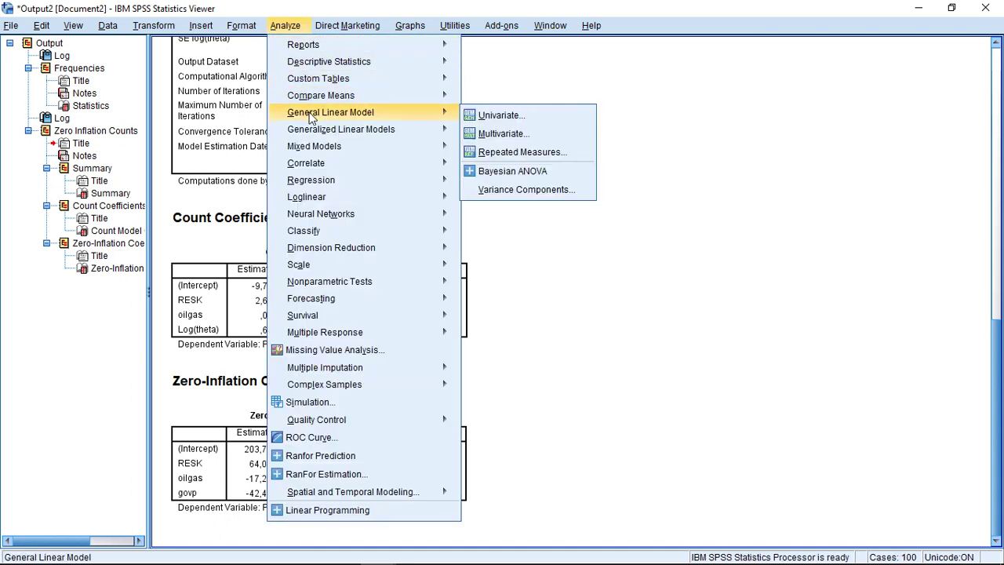
pyautogui.moveTo(318, 130)
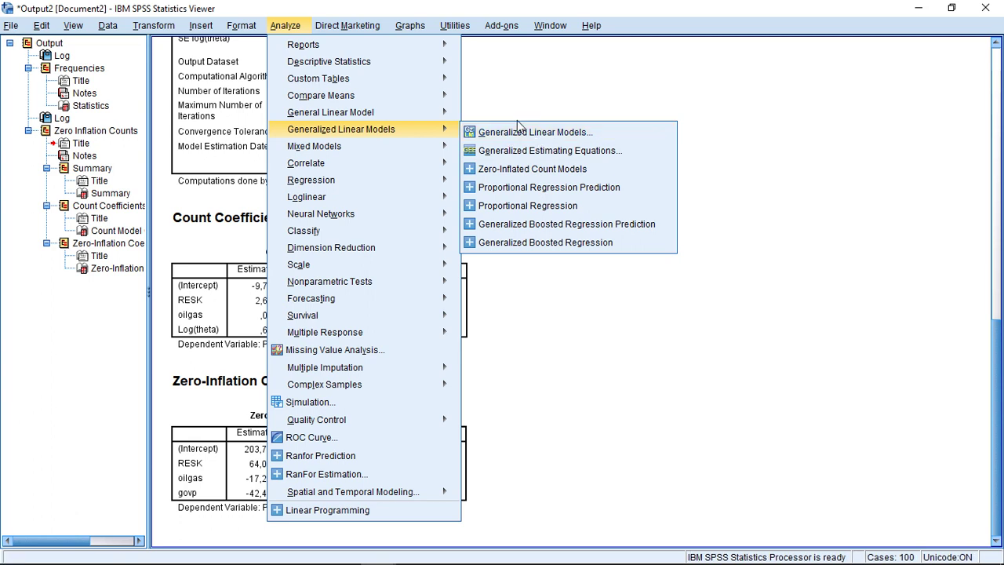
pyautogui.click(513, 120)
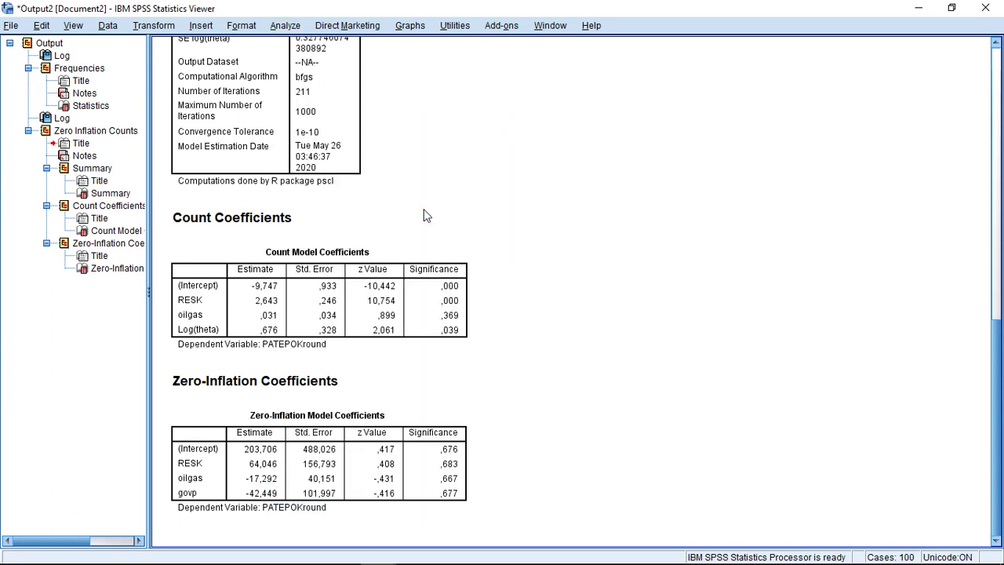